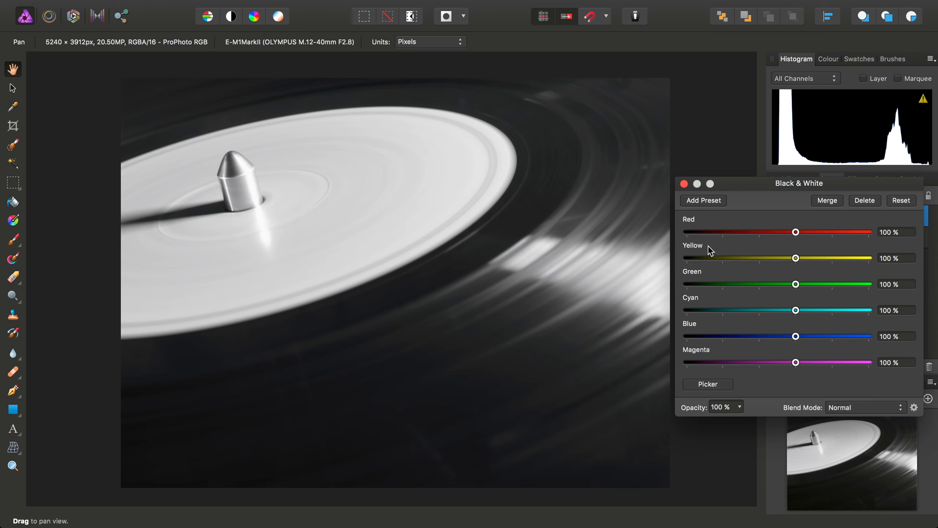
Set the Black & White adjustment's Red slider to -200% and close the dialog
{"action": "left_click_drag", "start_coordinate": [788, 237], "coordinate": [681, 238]}
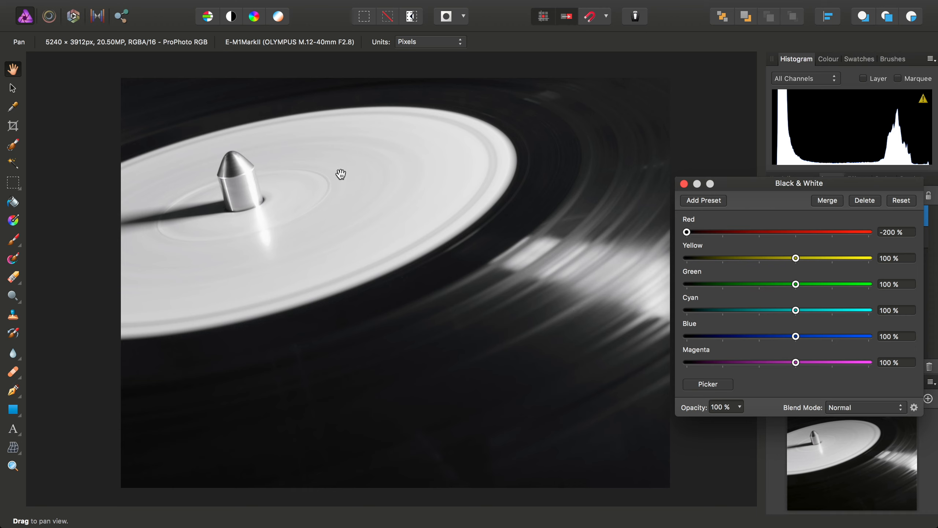
{"action": "left_click", "coordinate": [683, 184]}
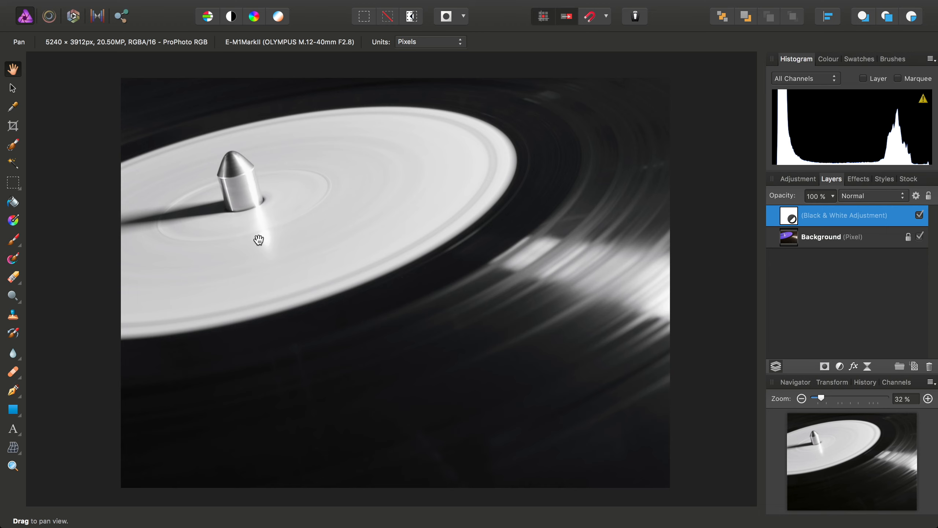
Select the Background layer and add a High Pass live filter layer to it
{"action": "scroll", "coordinate": [325, 258], "scroll_direction": "up", "scroll_amount": 5}
{"action": "scroll", "coordinate": [313, 218], "scroll_direction": "up", "scroll_amount": 4}
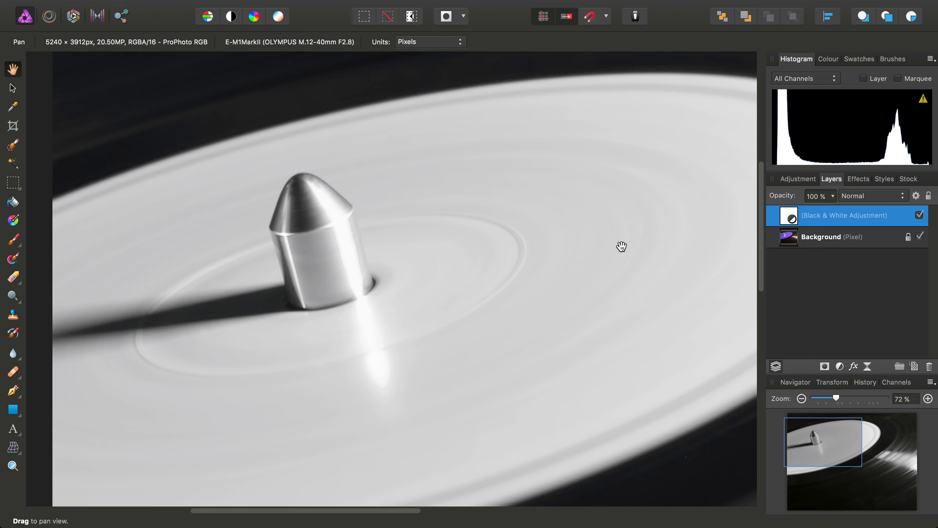
{"action": "left_click", "coordinate": [849, 238]}
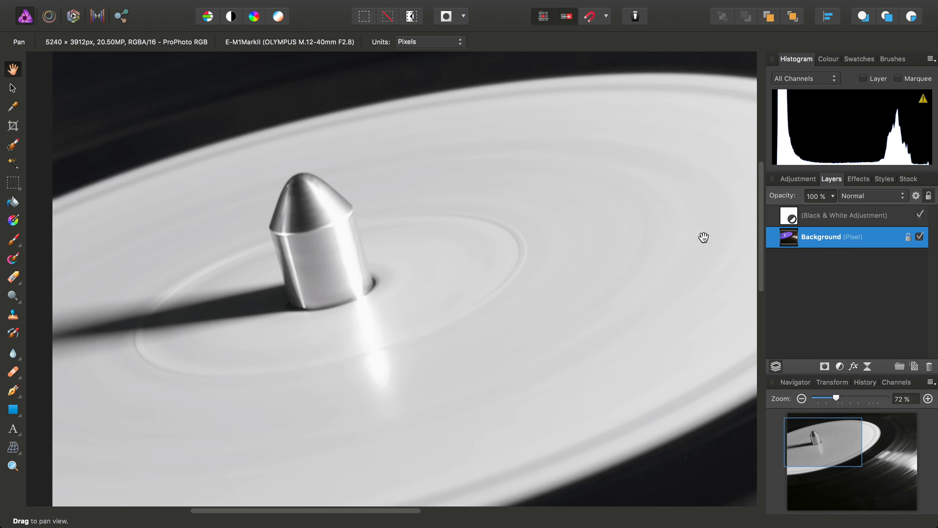
{"action": "left_click", "coordinate": [283, 7]}
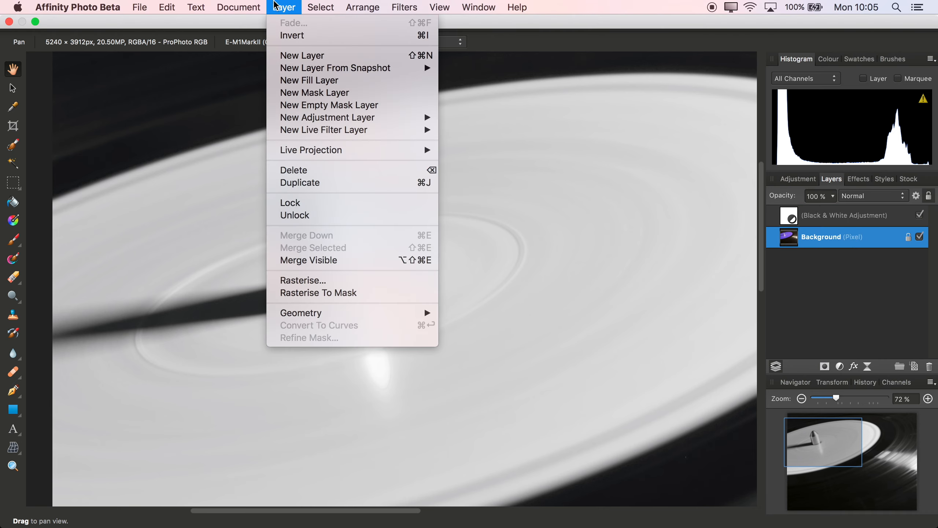
{"action": "mouse_move", "coordinate": [351, 129]}
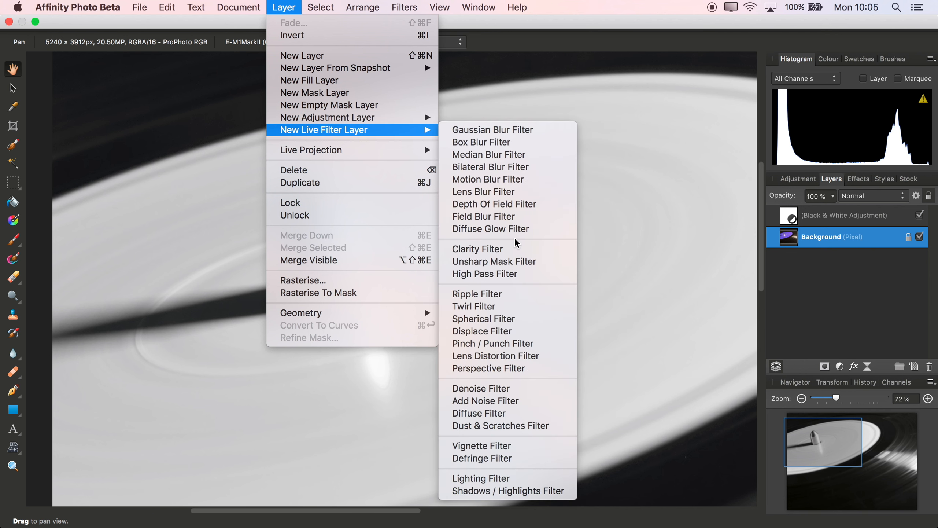
{"action": "left_click", "coordinate": [497, 275]}
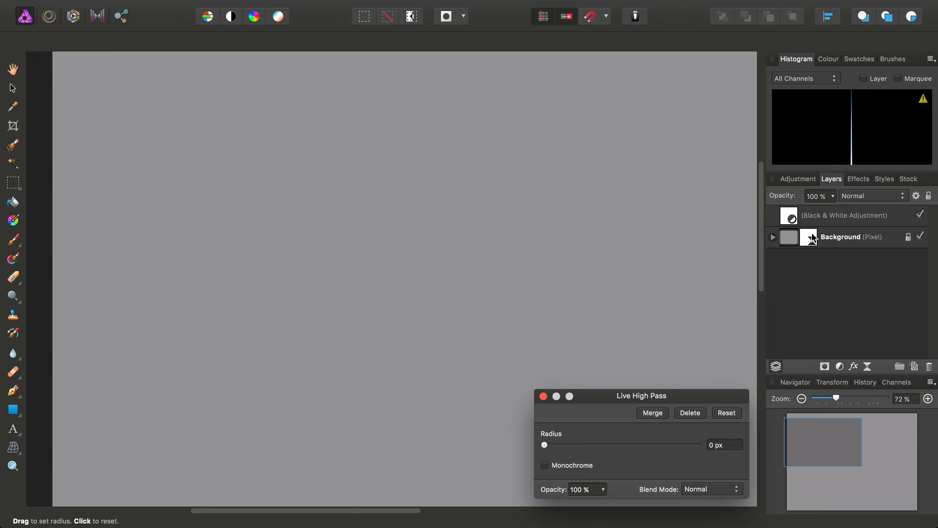
Set the High Pass radius to 10.7 px, enable Monochrome and close the filter dialog
{"action": "left_click_drag", "start_coordinate": [635, 395], "coordinate": [547, 158]}
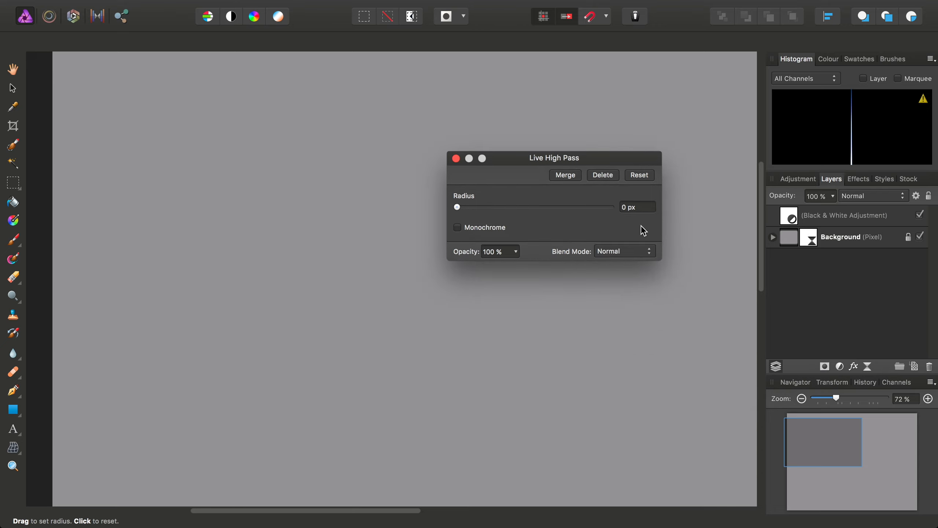
{"action": "left_click_drag", "start_coordinate": [458, 207], "coordinate": [527, 210]}
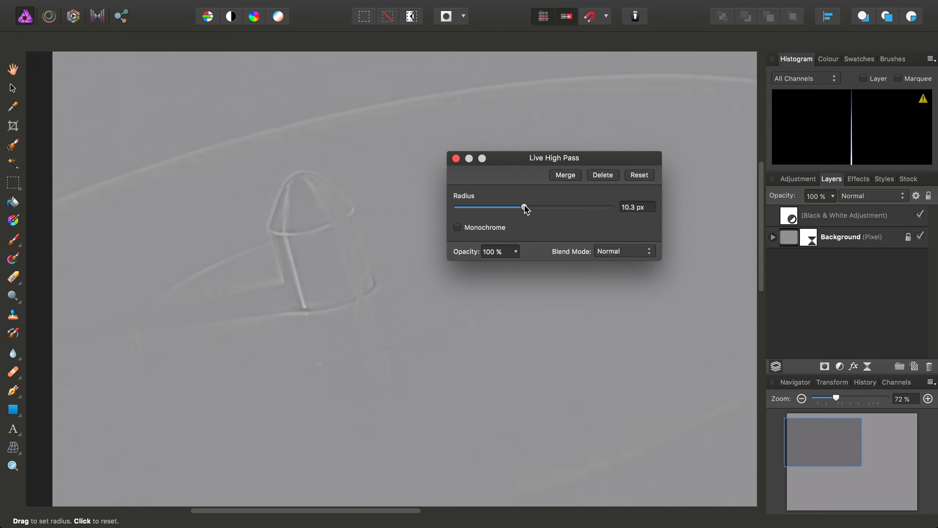
{"action": "left_click", "coordinate": [484, 227]}
{"action": "left_click", "coordinate": [455, 158]}
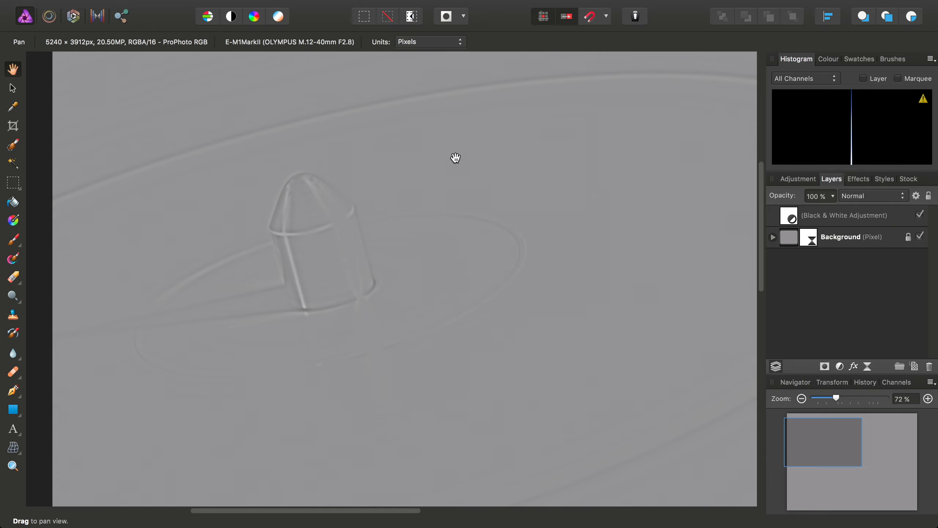
Expand the Background layer, select the High Pass filter and invert its mask
{"action": "left_click", "coordinate": [773, 237]}
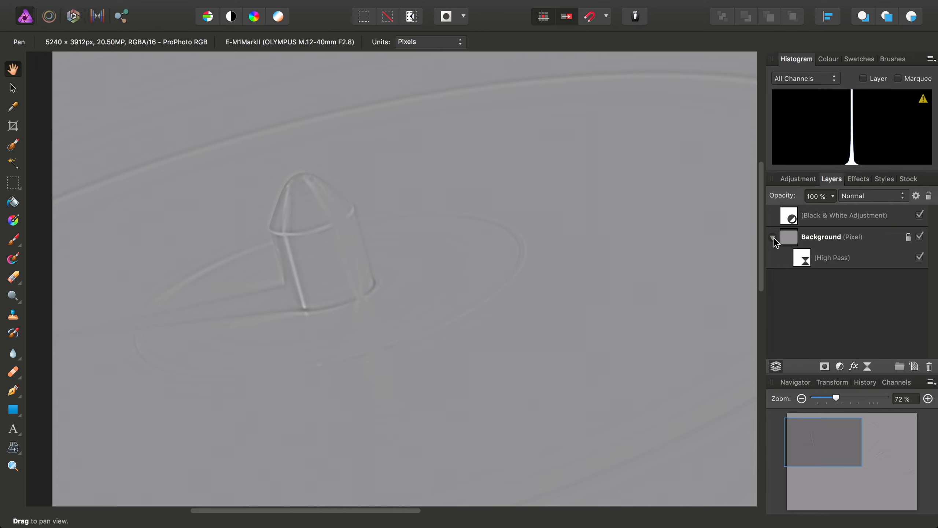
{"action": "left_click", "coordinate": [807, 261]}
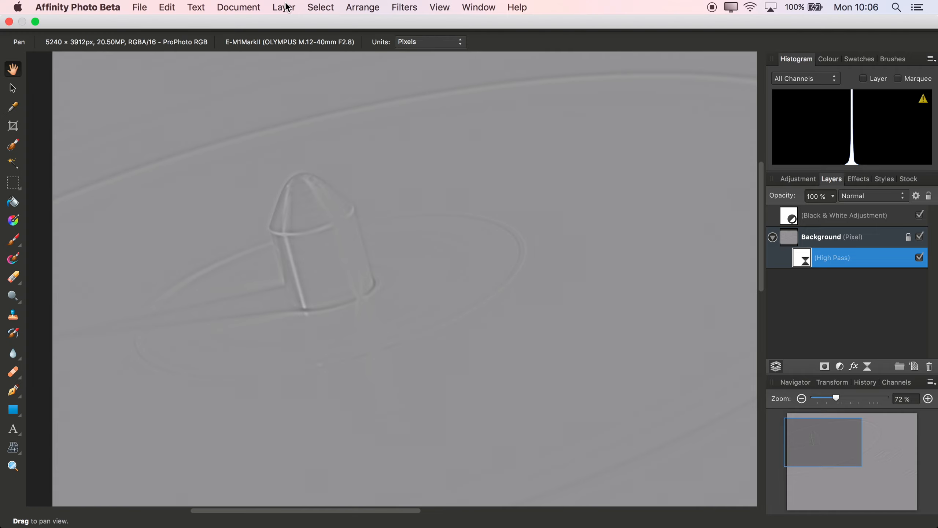
{"action": "left_click", "coordinate": [284, 7]}
{"action": "left_click", "coordinate": [292, 36]}
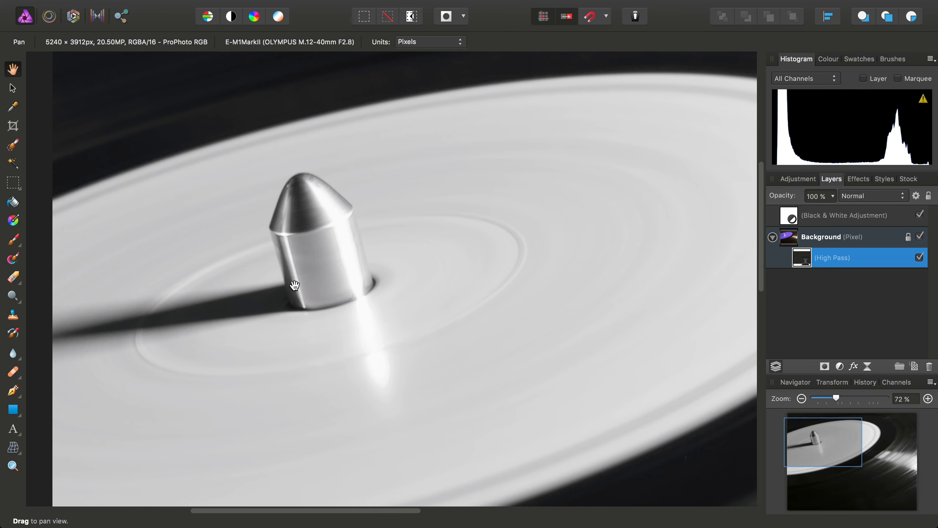
Select the Paint Brush Tool with width 360 px and hardness 0%, and make white the foreground colour
{"action": "left_click", "coordinate": [13, 240]}
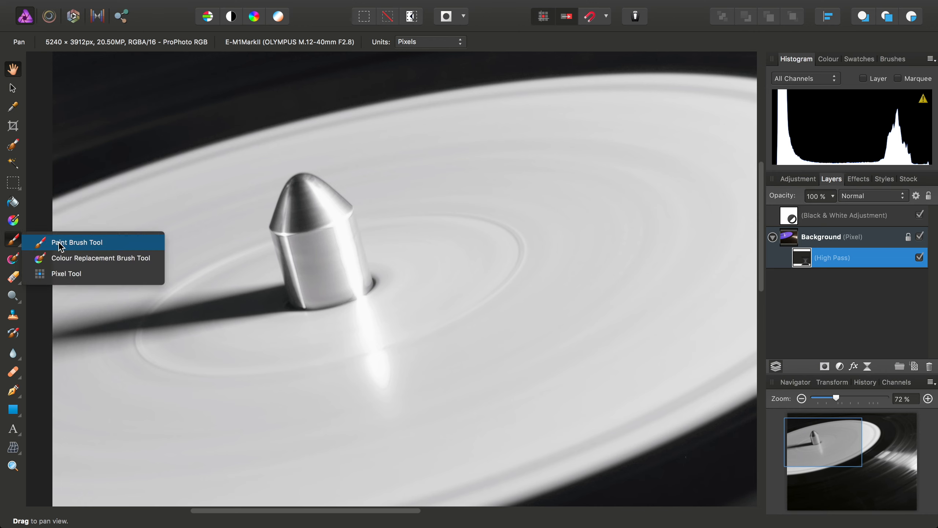
{"action": "left_click", "coordinate": [62, 243]}
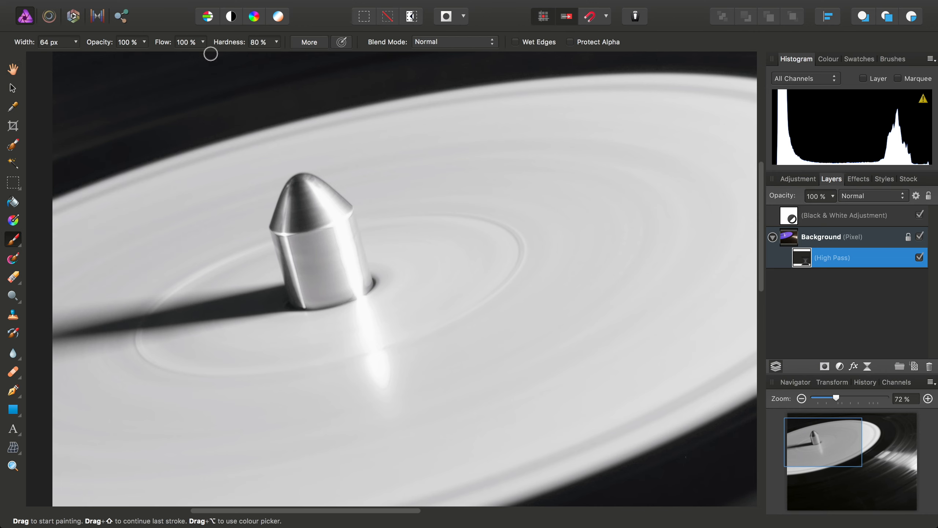
{"action": "mouse_move", "coordinate": [276, 42]}
{"action": "left_mouse_down"}
{"action": "mouse_move", "coordinate": [263, 62]}
{"action": "mouse_move", "coordinate": [187, 60]}
{"action": "left_mouse_up"}
{"action": "left_click", "coordinate": [75, 42]}
{"action": "left_click_drag", "start_coordinate": [84, 62], "coordinate": [107, 64]}
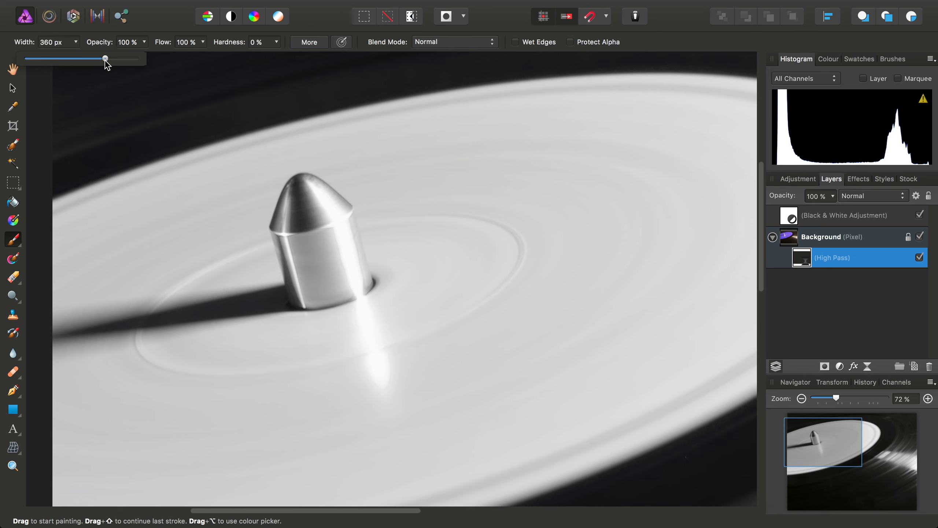
{"action": "left_click", "coordinate": [827, 60]}
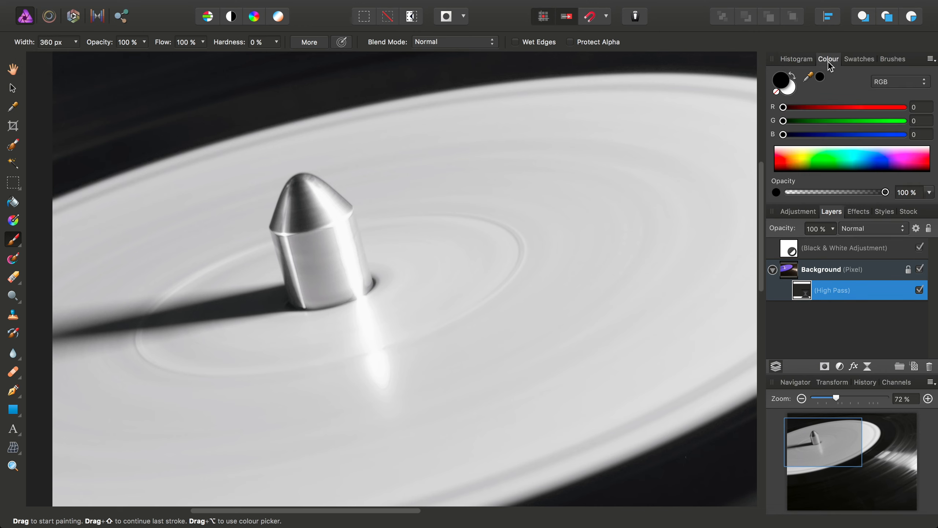
{"action": "left_click", "coordinate": [790, 91]}
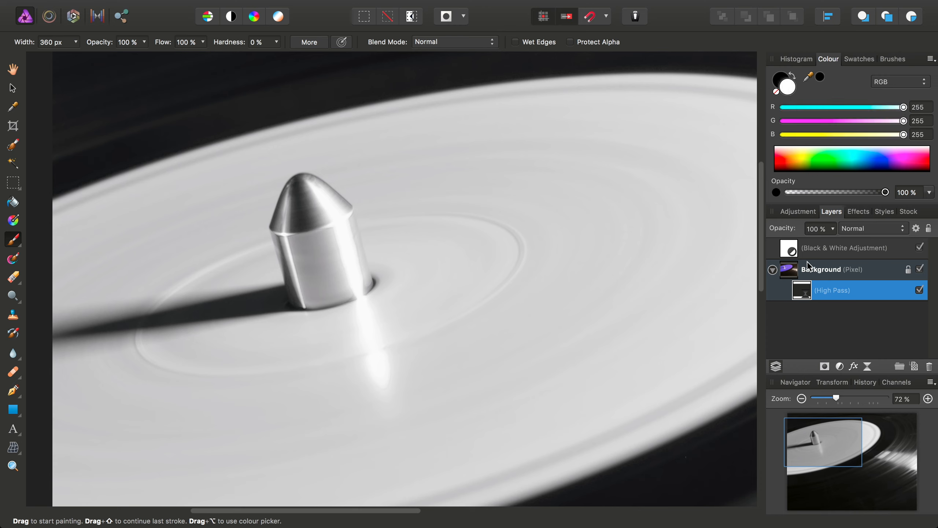
Paint the High Pass mask over the spindle and set the filter's blend mode to Linear Light
{"action": "mouse_move", "coordinate": [311, 224]}
{"action": "left_mouse_down"}
{"action": "mouse_move", "coordinate": [316, 192]}
{"action": "mouse_move", "coordinate": [295, 201]}
{"action": "mouse_move", "coordinate": [284, 239]}
{"action": "mouse_move", "coordinate": [301, 290]}
{"action": "mouse_move", "coordinate": [355, 282]}
{"action": "mouse_move", "coordinate": [341, 232]}
{"action": "mouse_move", "coordinate": [331, 271]}
{"action": "mouse_move", "coordinate": [321, 244]}
{"action": "mouse_move", "coordinate": [350, 277]}
{"action": "mouse_move", "coordinate": [358, 265]}
{"action": "mouse_move", "coordinate": [339, 217]}
{"action": "mouse_move", "coordinate": [309, 189]}
{"action": "mouse_move", "coordinate": [287, 232]}
{"action": "mouse_move", "coordinate": [300, 284]}
{"action": "mouse_move", "coordinate": [330, 292]}
{"action": "mouse_move", "coordinate": [361, 282]}
{"action": "left_mouse_up"}
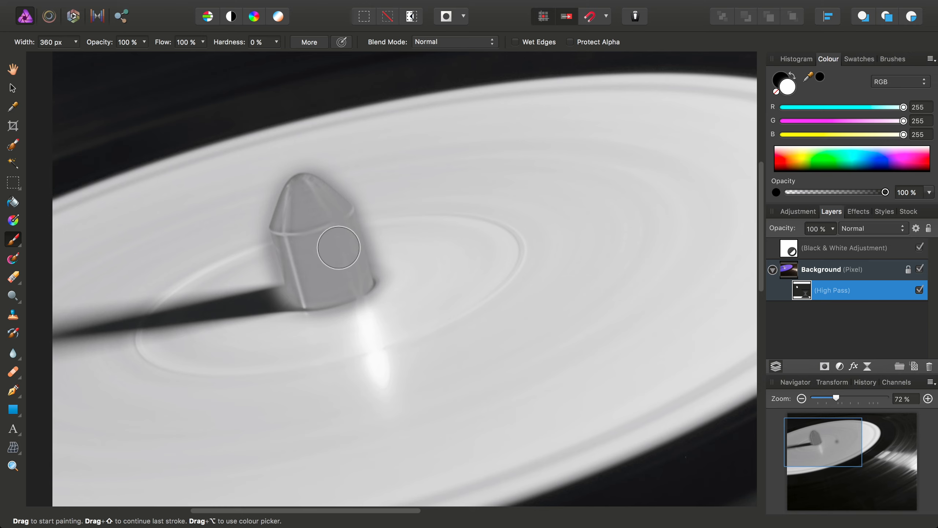
{"action": "left_click", "coordinate": [860, 229]}
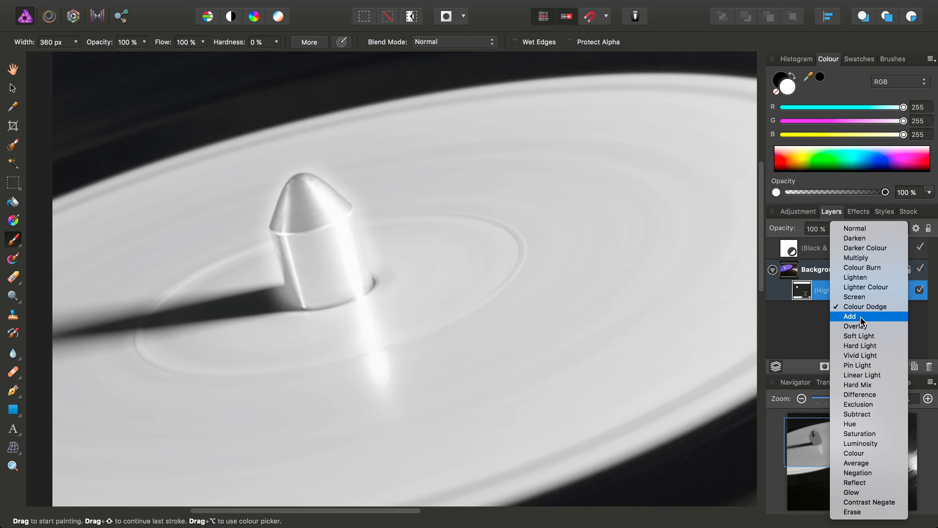
{"action": "left_click", "coordinate": [870, 375]}
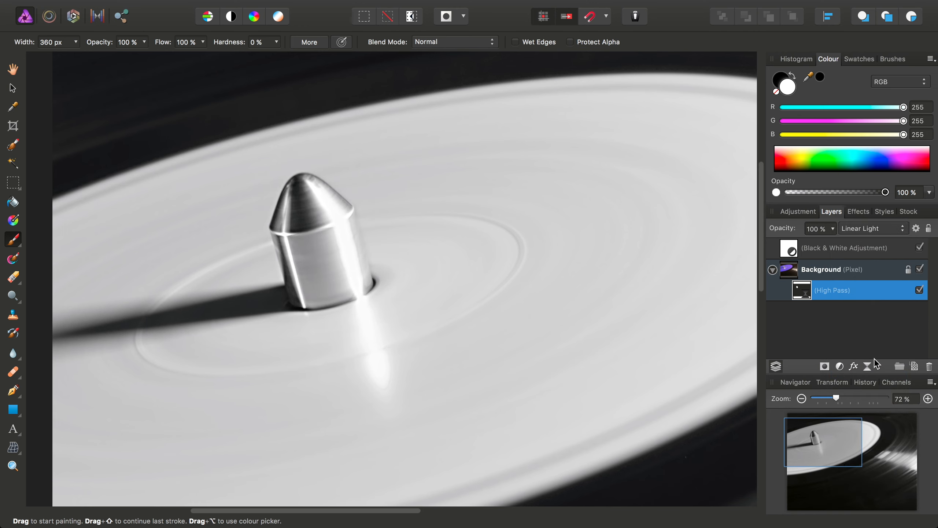
Toggle the High Pass filter's visibility to compare the sharpened spindle close up
{"action": "left_click", "coordinate": [919, 290]}
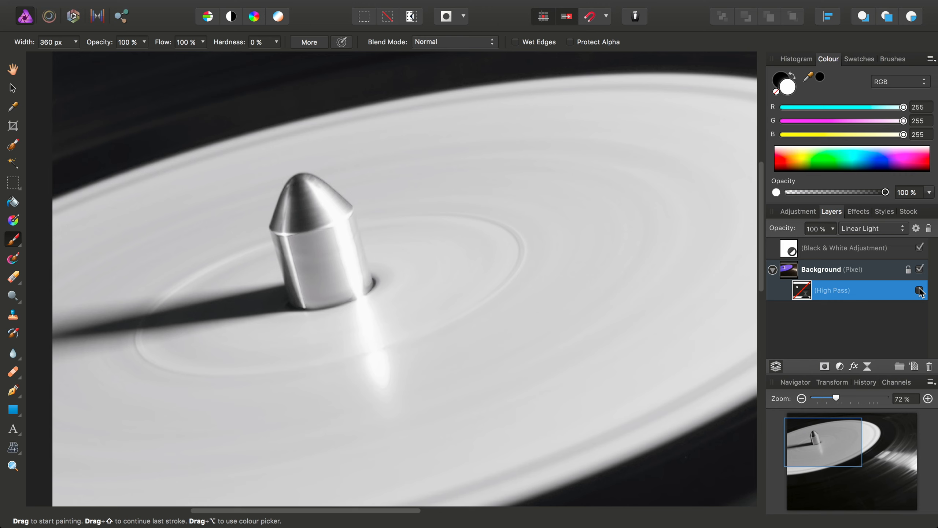
{"action": "key", "text": "h"}
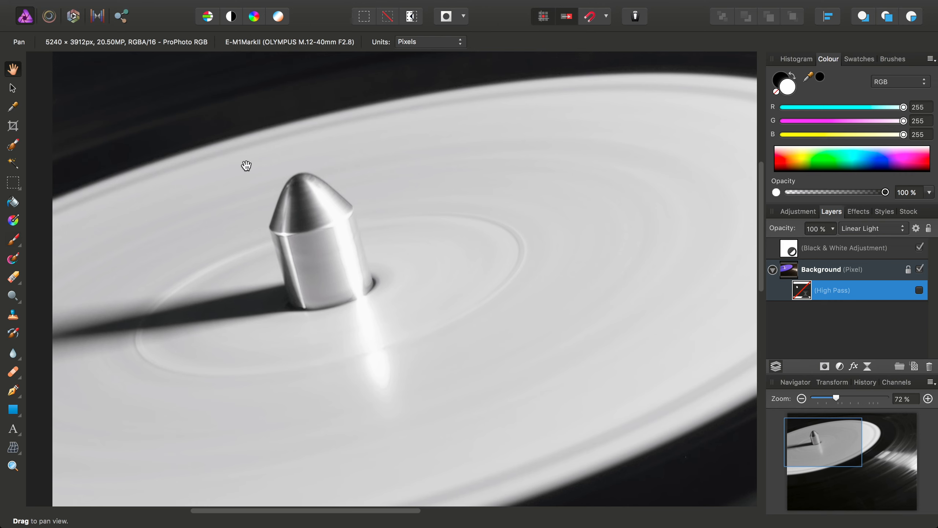
{"action": "left_click_drag", "start_coordinate": [296, 199], "coordinate": [314, 206]}
{"action": "scroll", "coordinate": [314, 207], "scroll_direction": "up", "scroll_amount": 4}
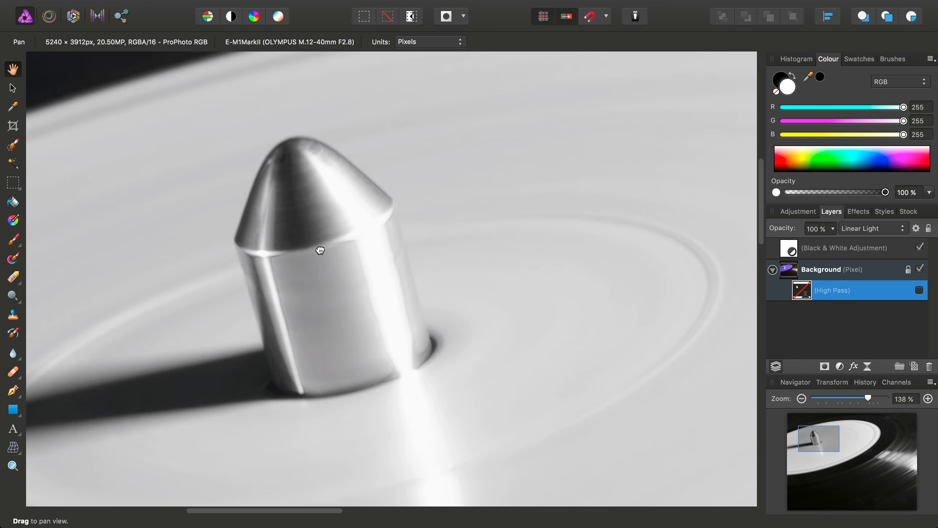
{"action": "left_click", "coordinate": [919, 290]}
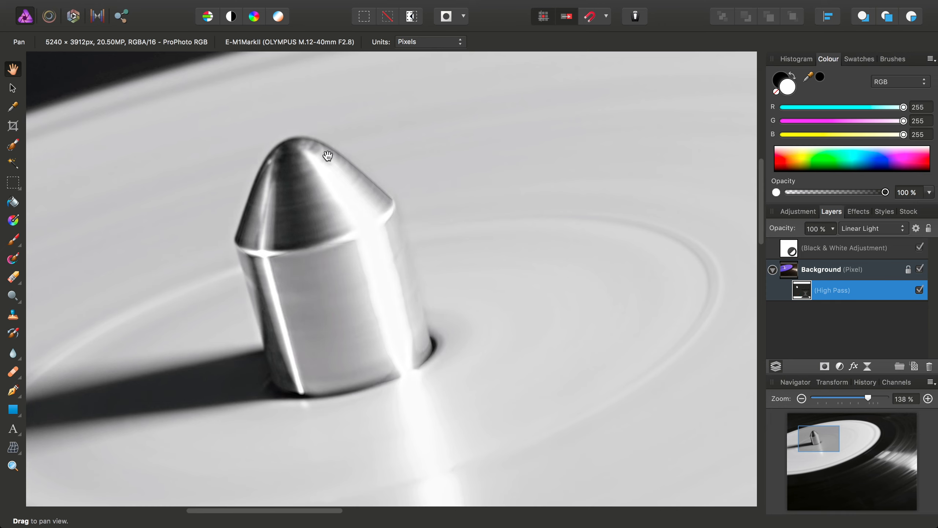
{"action": "left_click_drag", "start_coordinate": [381, 256], "coordinate": [336, 269]}
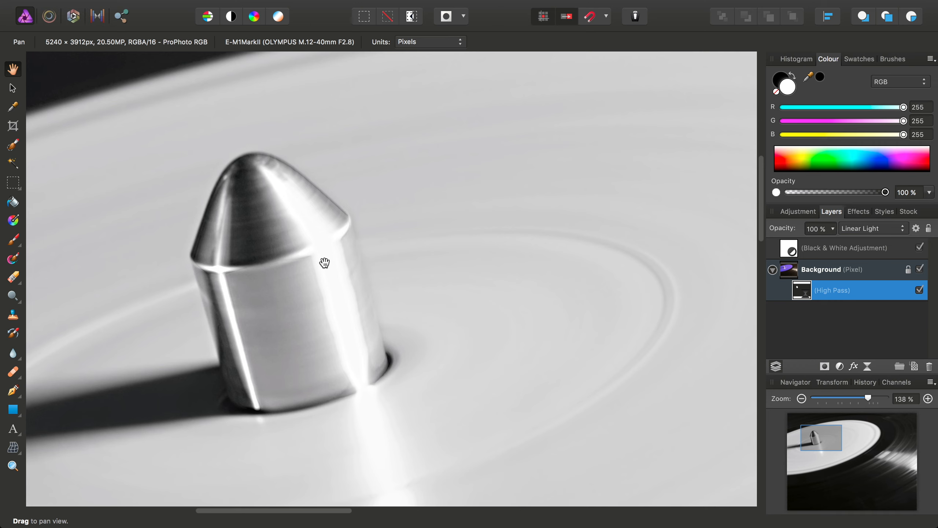
{"action": "key", "text": "super+0"}
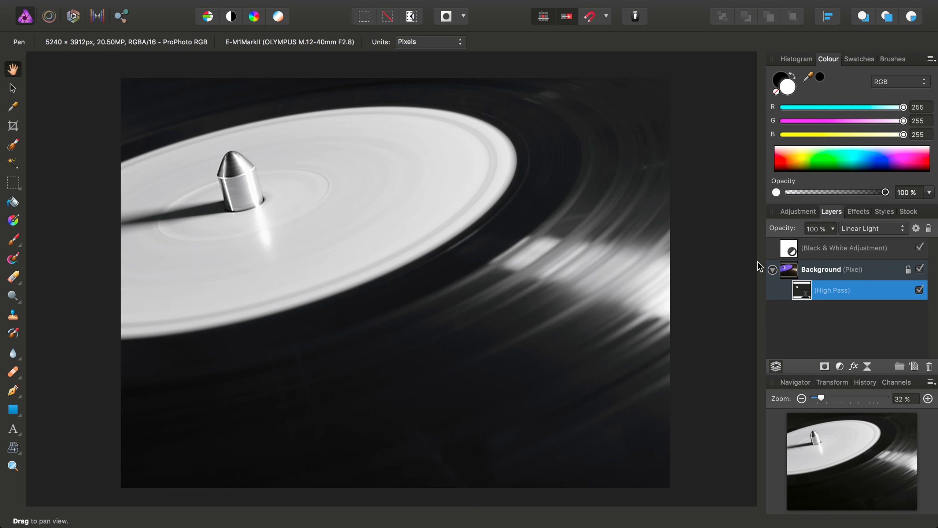
Deselect all layers and add an Add Noise live filter layer at the top of the stack
{"action": "mouse_move", "coordinate": [366, 5]}
{"action": "left_click", "coordinate": [327, 8]}
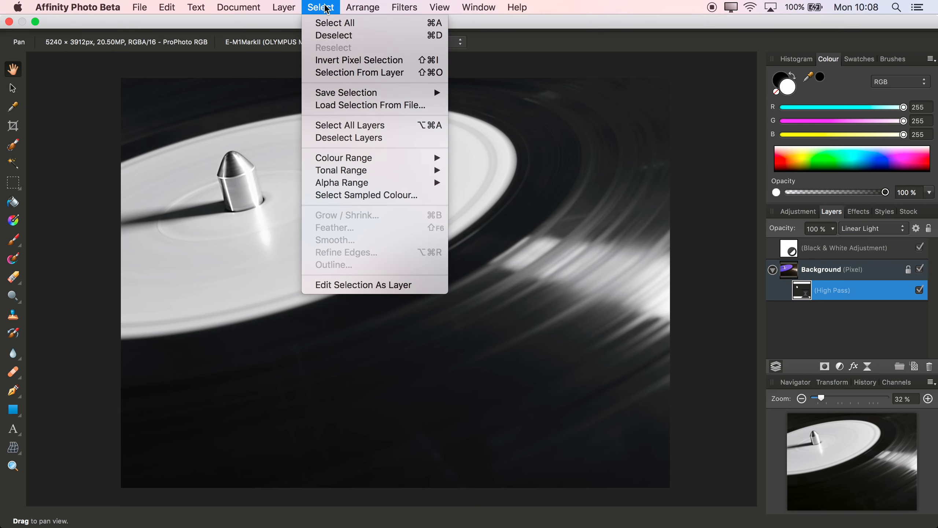
{"action": "left_click", "coordinate": [347, 138]}
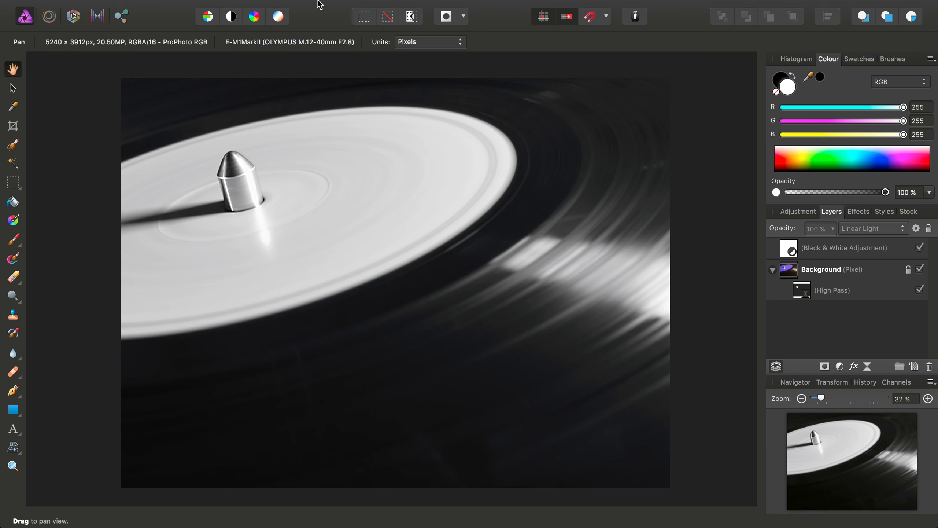
{"action": "left_click", "coordinate": [288, 7]}
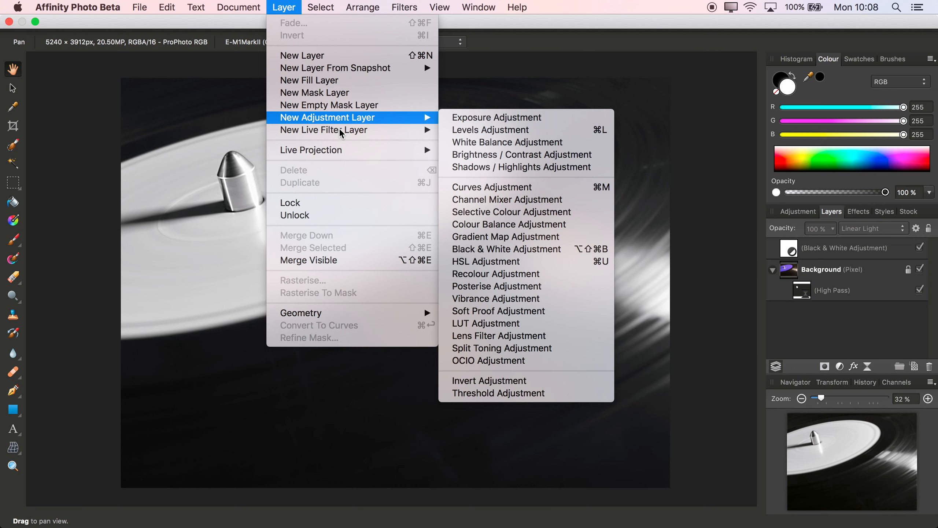
{"action": "mouse_move", "coordinate": [369, 130]}
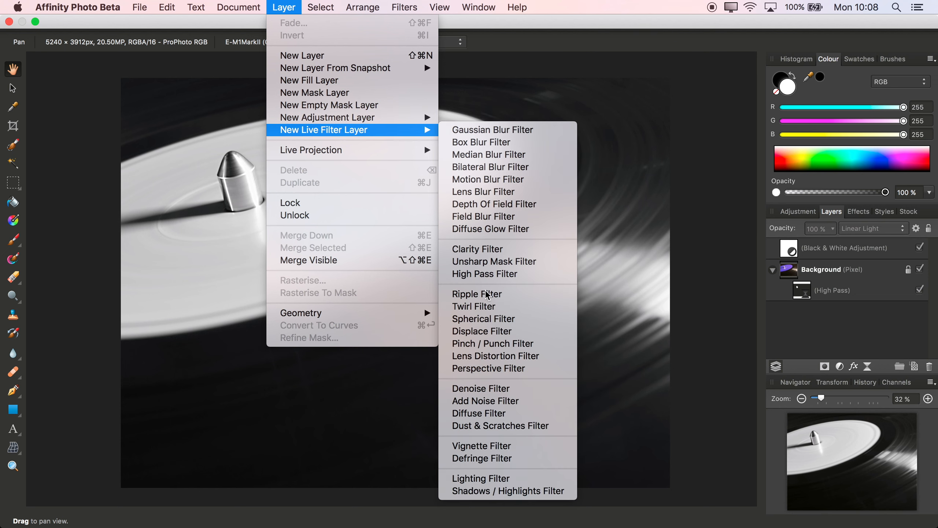
{"action": "left_click", "coordinate": [492, 401]}
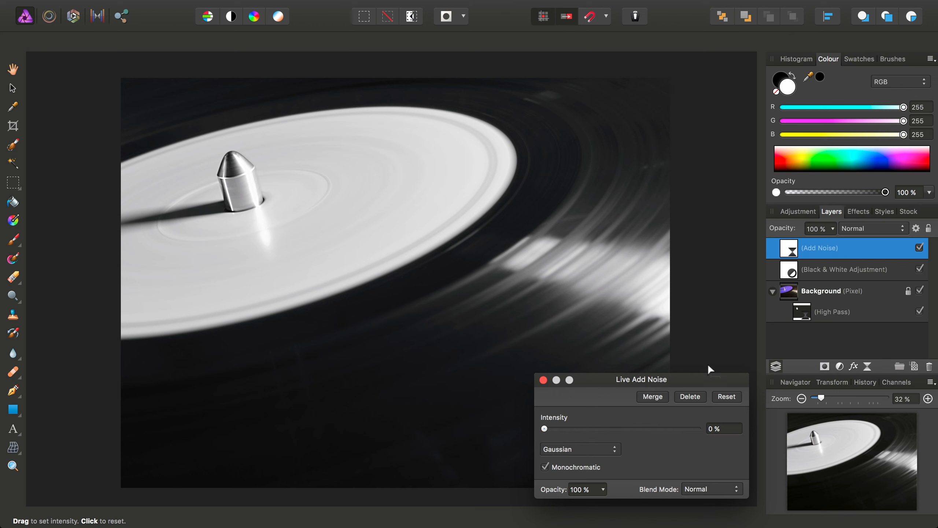
Set the noise intensity to 20% and close the Add Noise dialog
{"action": "left_click_drag", "start_coordinate": [690, 376], "coordinate": [653, 139]}
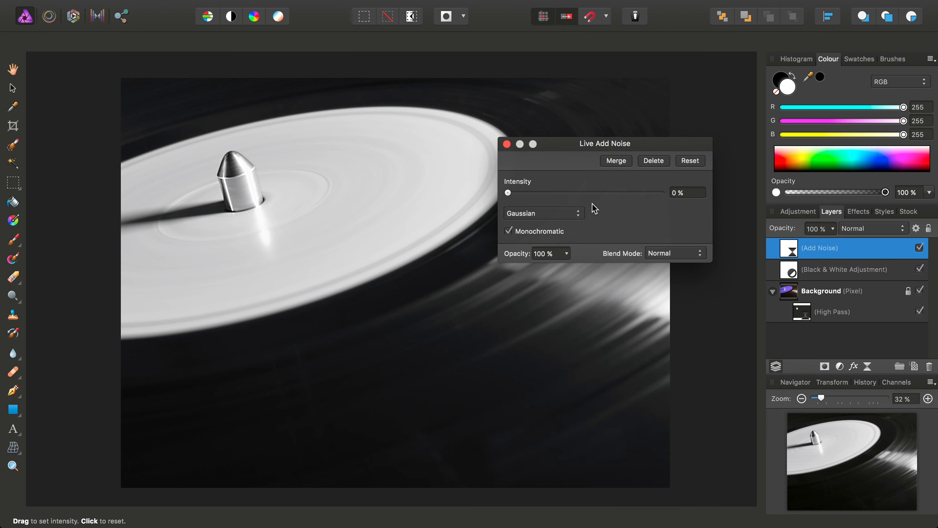
{"action": "left_click_drag", "start_coordinate": [508, 193], "coordinate": [538, 189]}
{"action": "left_click", "coordinate": [507, 143]}
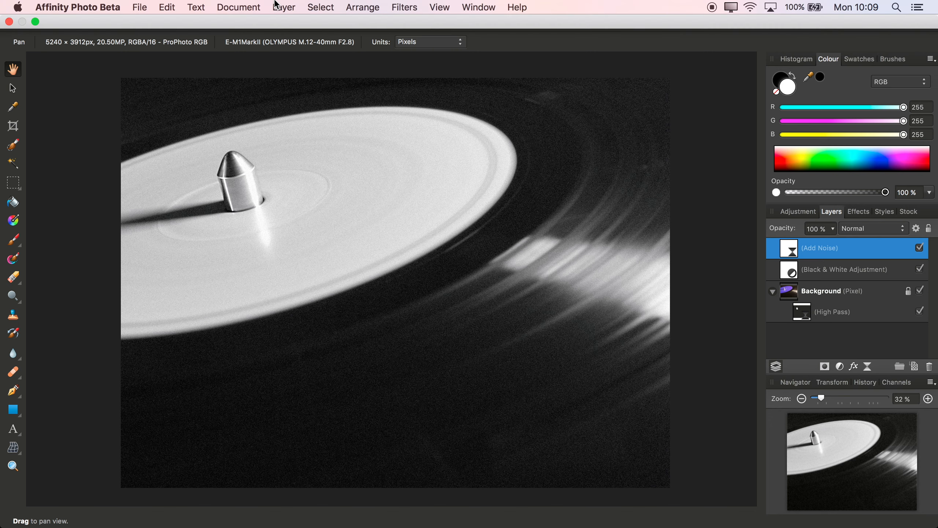
Add a Curves adjustment layer
{"action": "left_click", "coordinate": [284, 7]}
{"action": "mouse_move", "coordinate": [367, 121]}
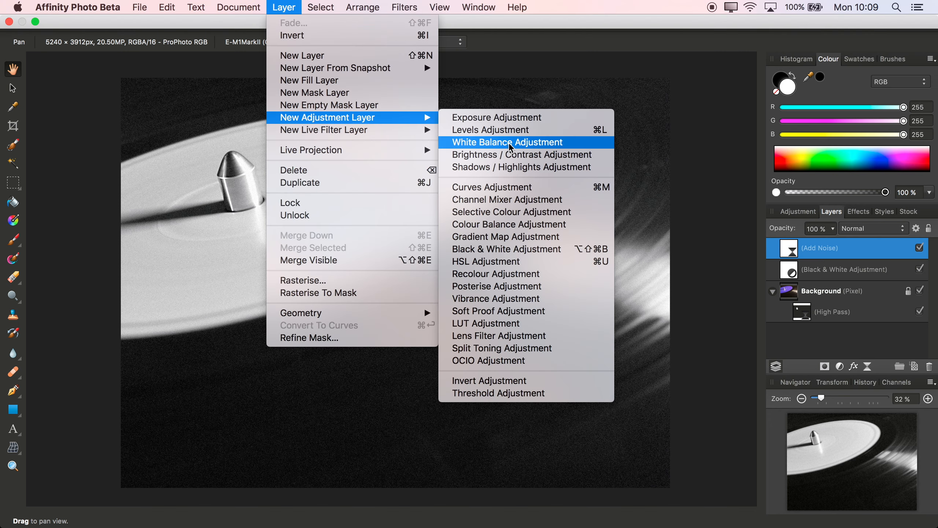
{"action": "left_click", "coordinate": [511, 190]}
{"action": "left_click_drag", "start_coordinate": [794, 82], "coordinate": [629, 38]}
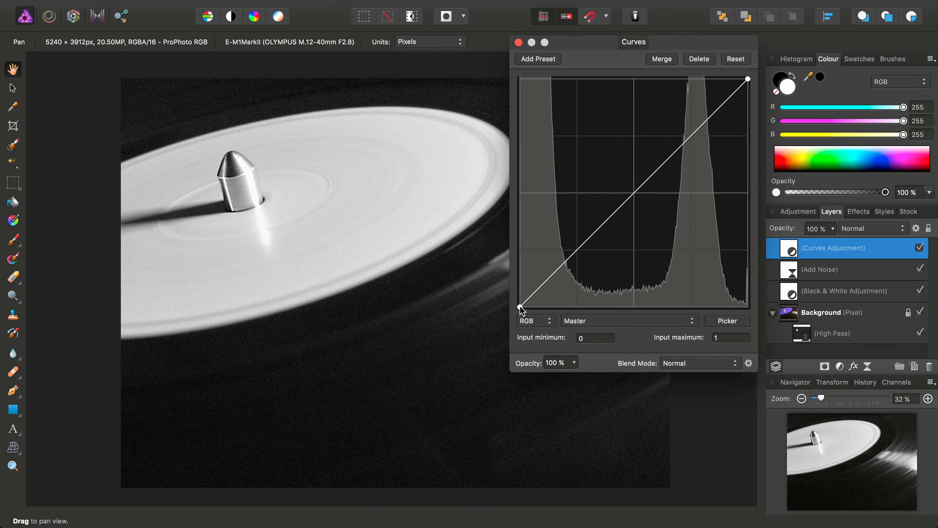
Lift the curve's black point, add a low shadow point and raise the midtones, then close the Curves dialog
{"action": "left_click_drag", "start_coordinate": [520, 307], "coordinate": [515, 298]}
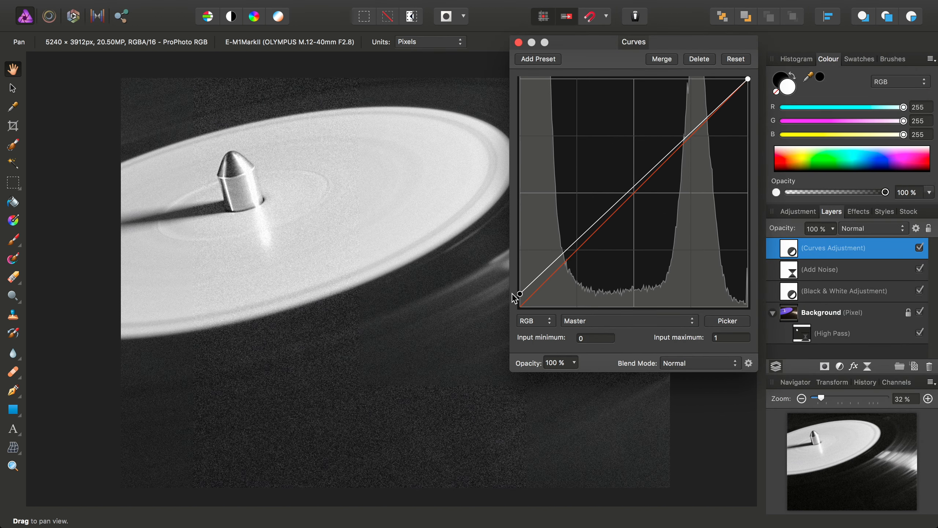
{"action": "left_click_drag", "start_coordinate": [546, 269], "coordinate": [548, 285]}
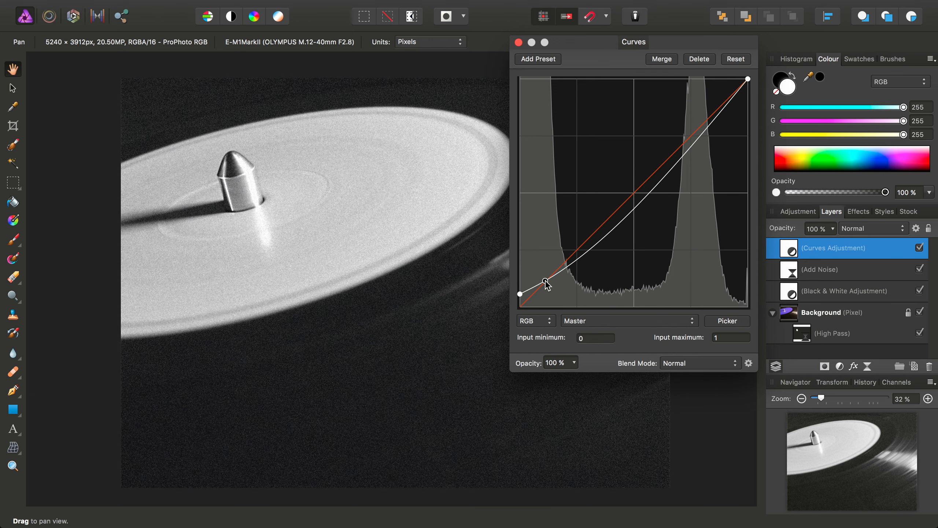
{"action": "left_click_drag", "start_coordinate": [647, 197], "coordinate": [632, 174]}
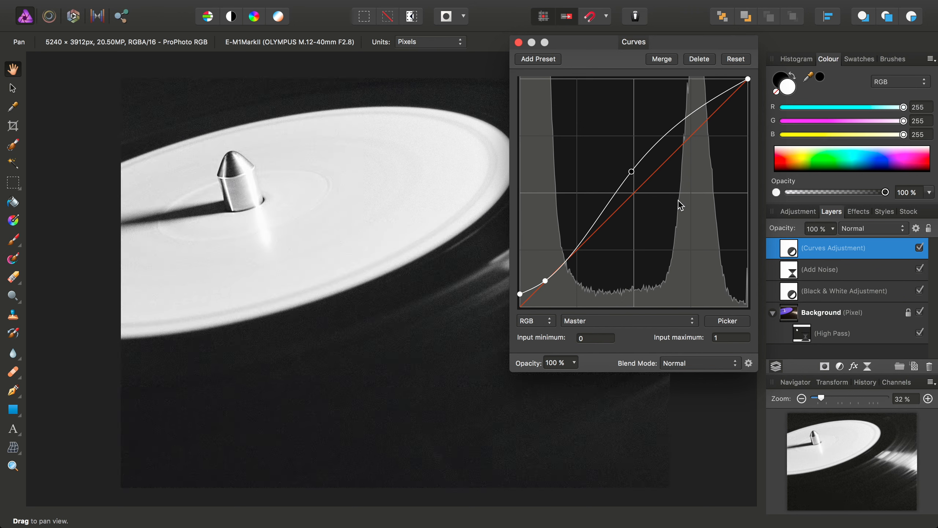
{"action": "left_click", "coordinate": [518, 42]}
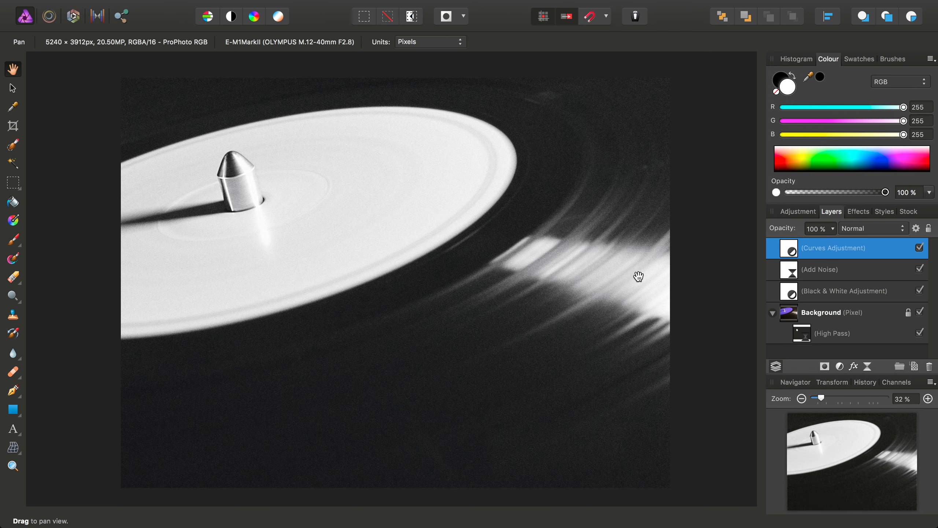